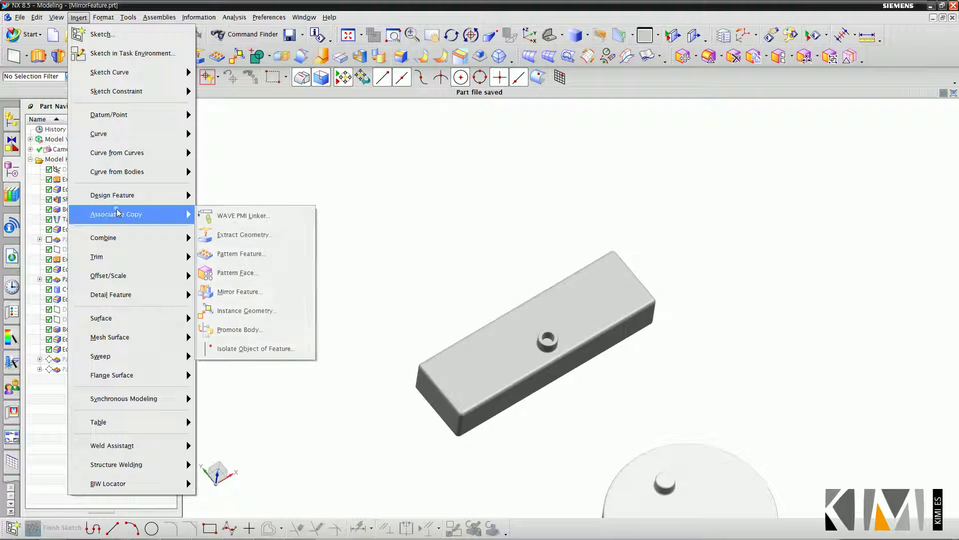
Step: Start a Pattern Feature and select the block's boss, tapered hole and boss edge blend as the features to pattern
{"action": "left_click", "coordinate": [234, 254]}
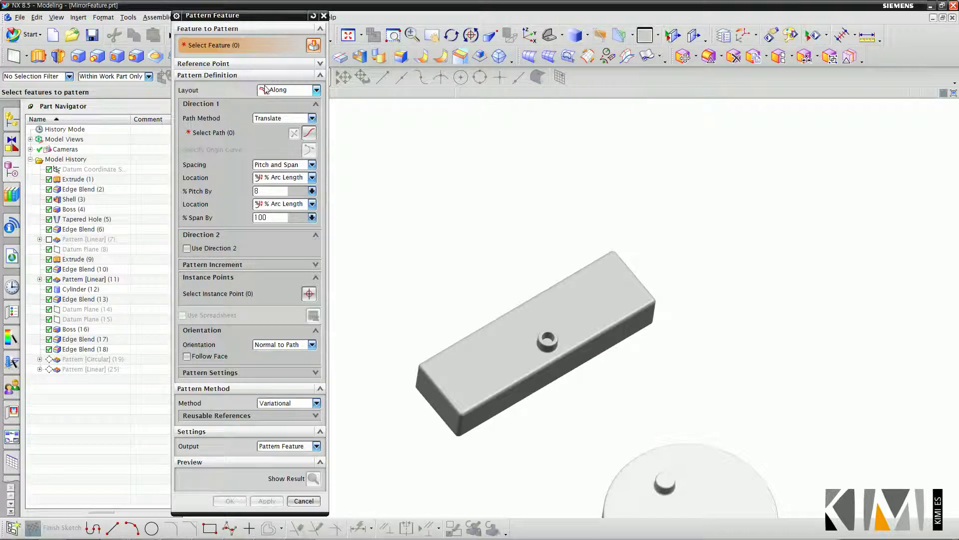
{"action": "left_click", "coordinate": [323, 15]}
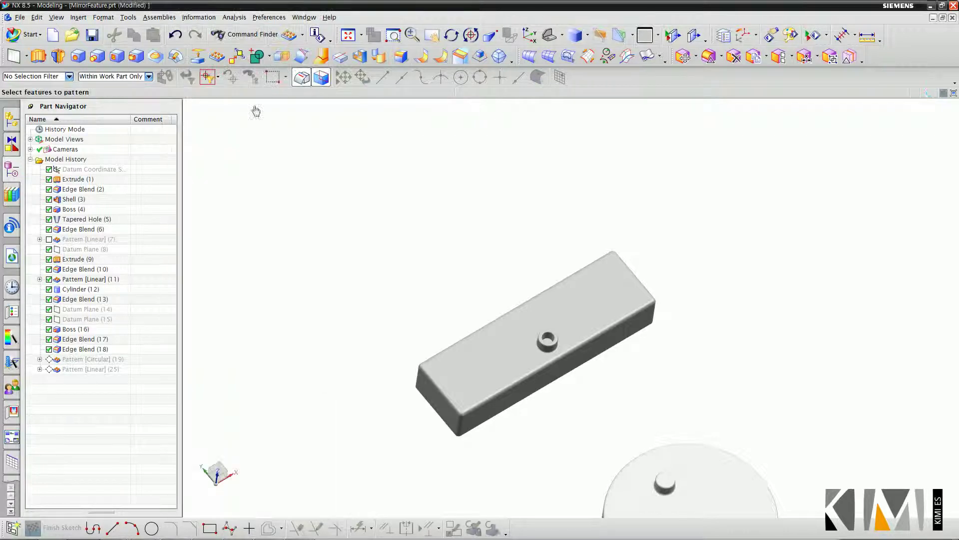
{"action": "left_click", "coordinate": [217, 57]}
{"action": "left_click_drag", "start_coordinate": [248, 19], "coordinate": [256, 67]}
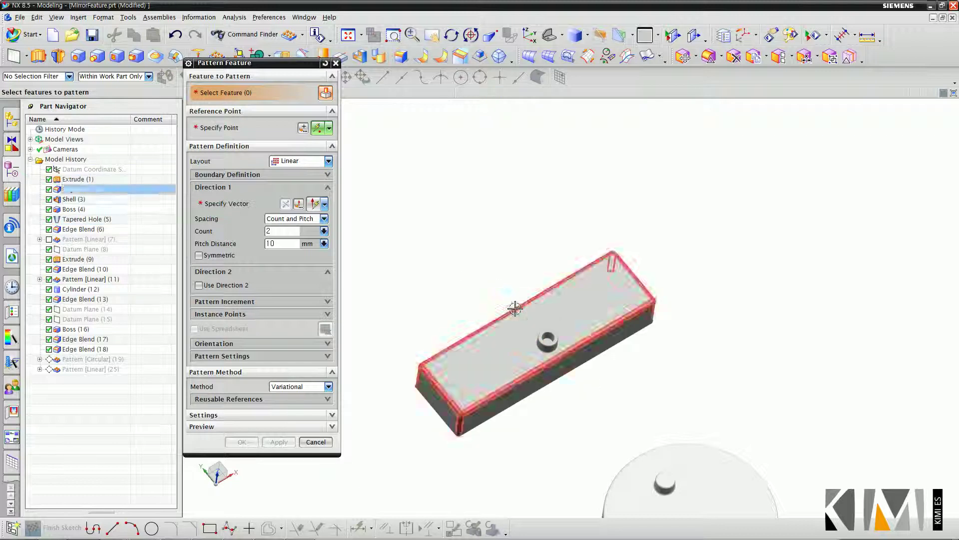
{"action": "left_click_drag", "start_coordinate": [469, 257], "coordinate": [602, 409]}
{"action": "middle_click_drag", "start_coordinate": [602, 408], "coordinate": [606, 323]}
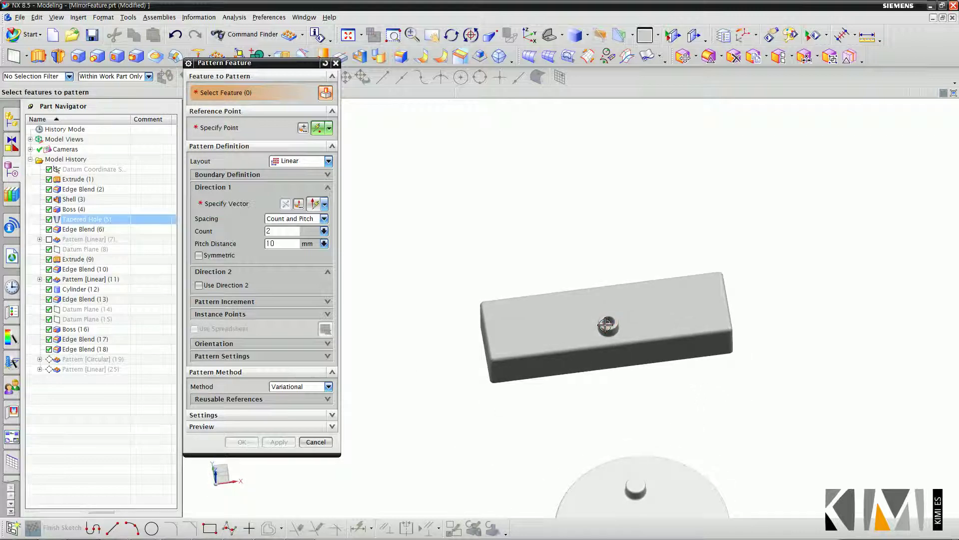
{"action": "left_click", "coordinate": [606, 324]}
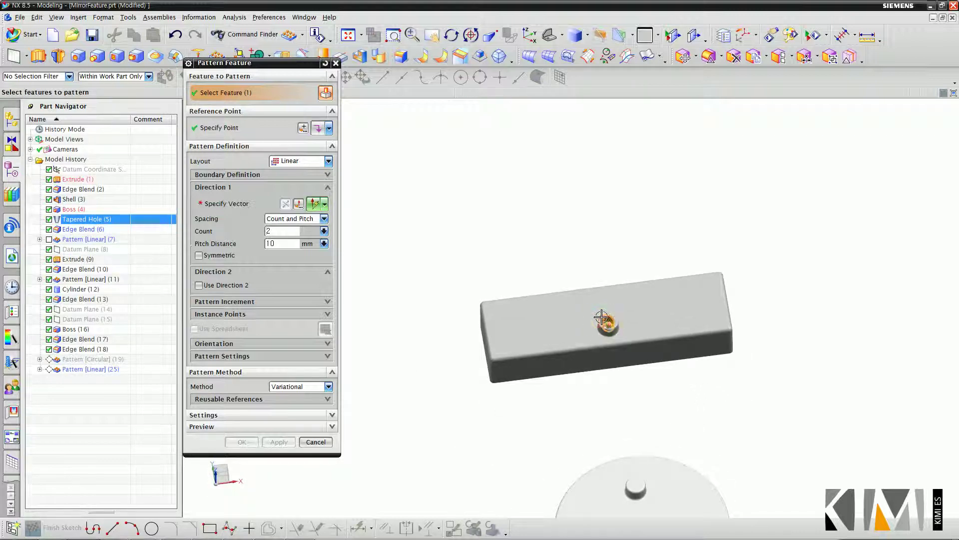
{"action": "scroll", "coordinate": [607, 324], "scroll_direction": "up", "scroll_amount": 5}
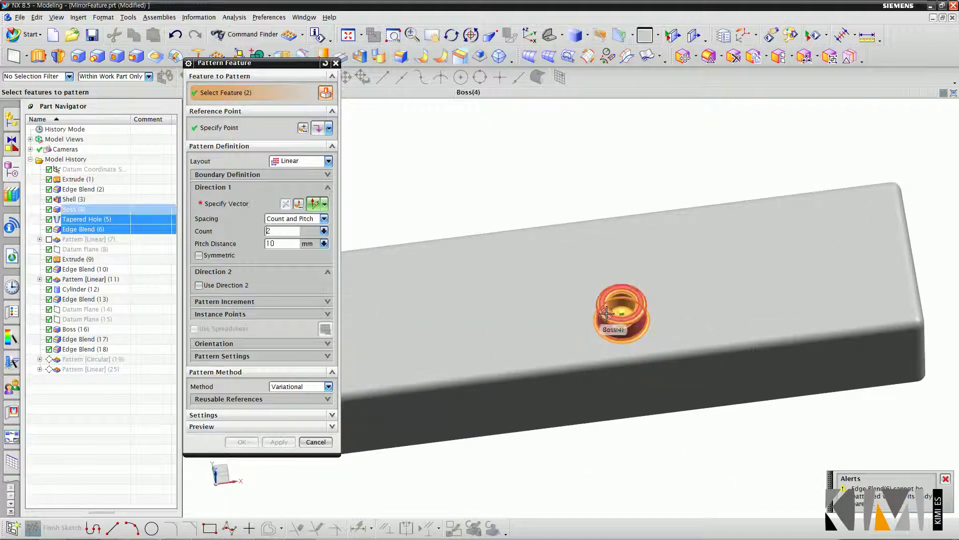
{"action": "left_click", "coordinate": [606, 335]}
{"action": "middle_click_drag", "start_coordinate": [606, 340], "coordinate": [634, 354]}
{"action": "middle_click_drag", "start_coordinate": [612, 324], "coordinate": [632, 334]}
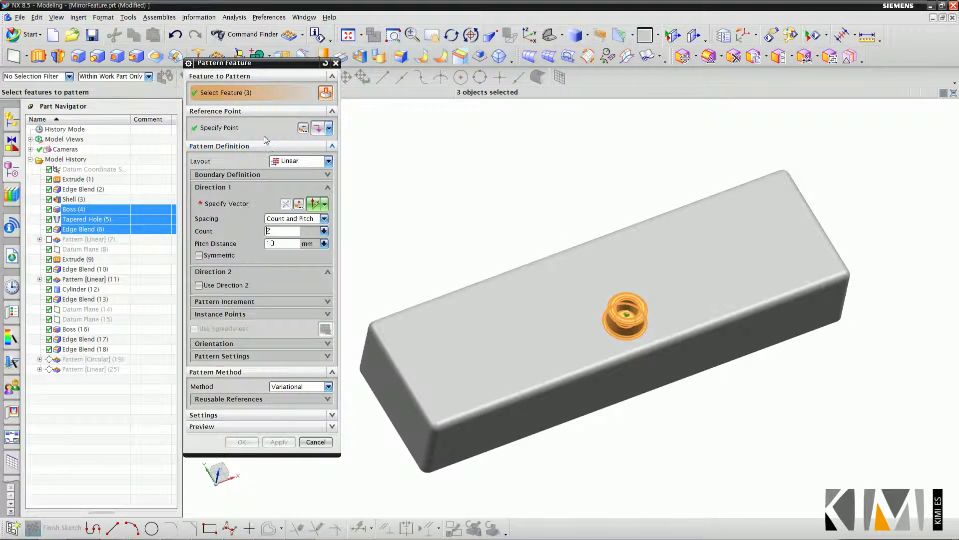
Step: Set the linear pattern's first direction along the block's long side, using the X axis vector
{"action": "left_click", "coordinate": [263, 131]}
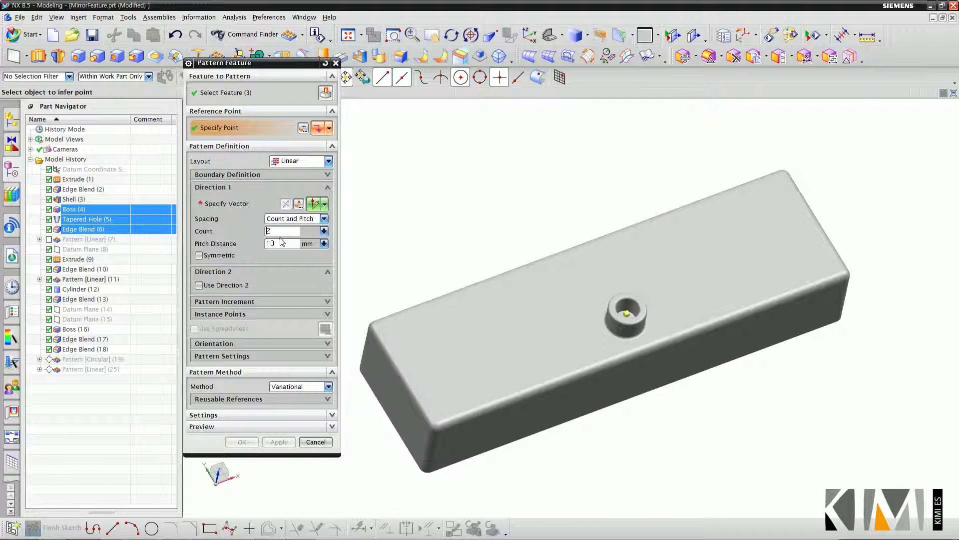
{"action": "left_click", "coordinate": [241, 202]}
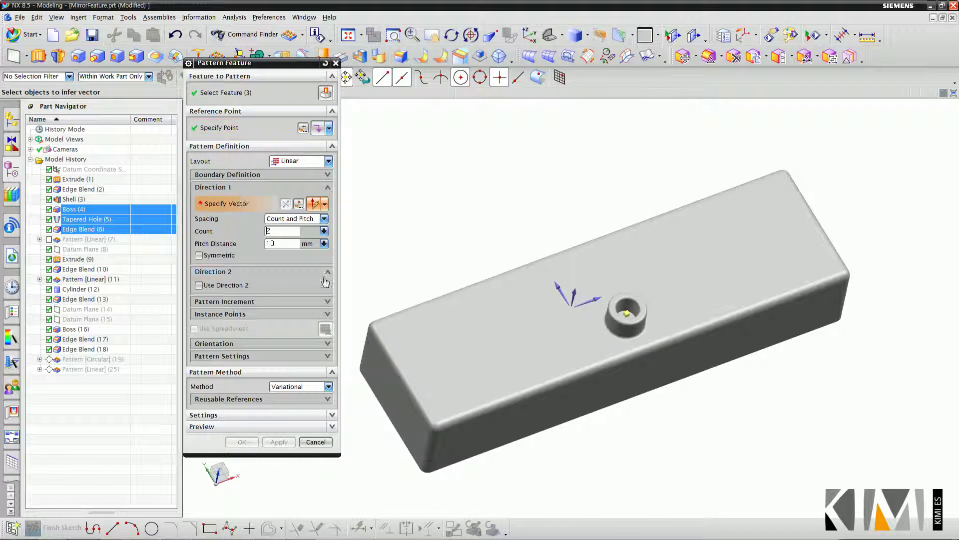
{"action": "left_click", "coordinate": [600, 296]}
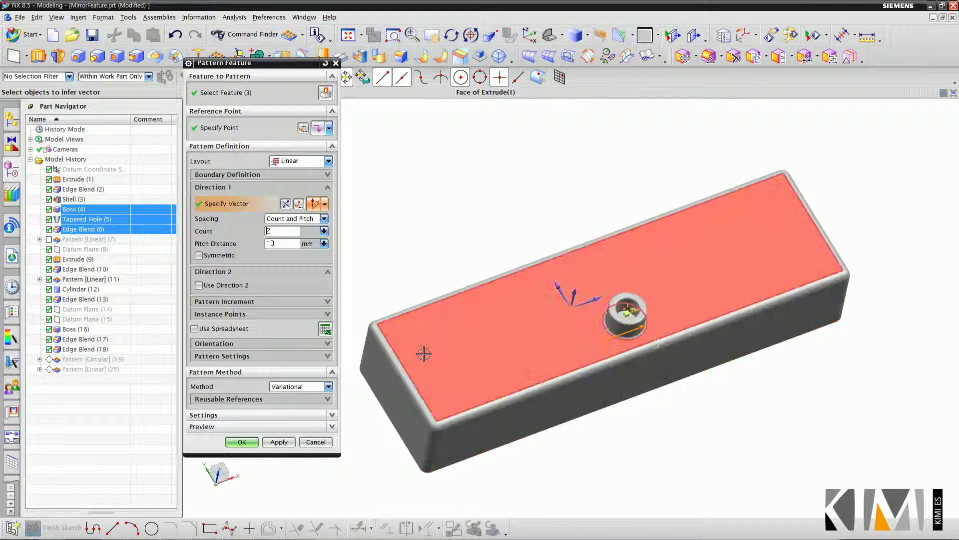
Step: Set the pattern's reference point to the centre of the boss hole's circular edge
{"action": "left_click", "coordinate": [235, 128]}
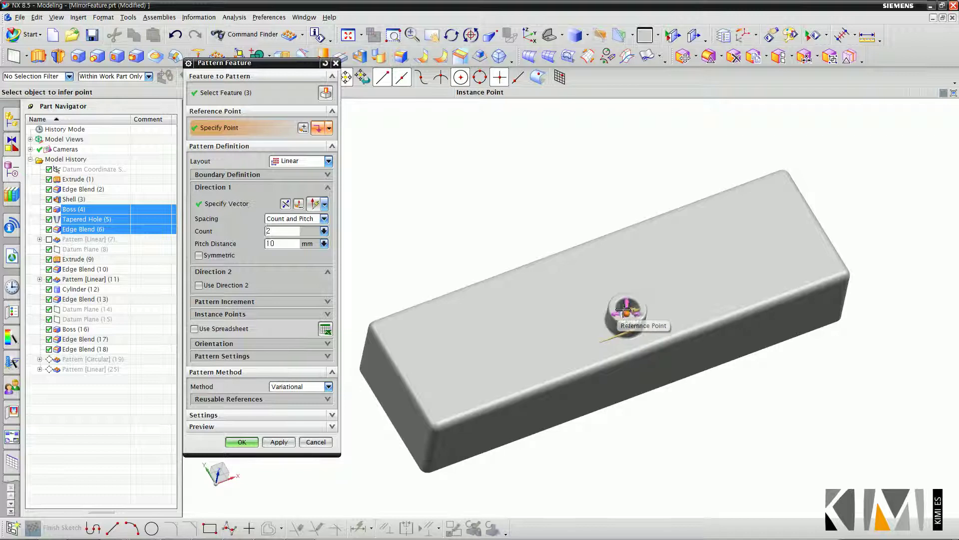
{"action": "scroll", "coordinate": [625, 310], "scroll_direction": "up", "scroll_amount": 5}
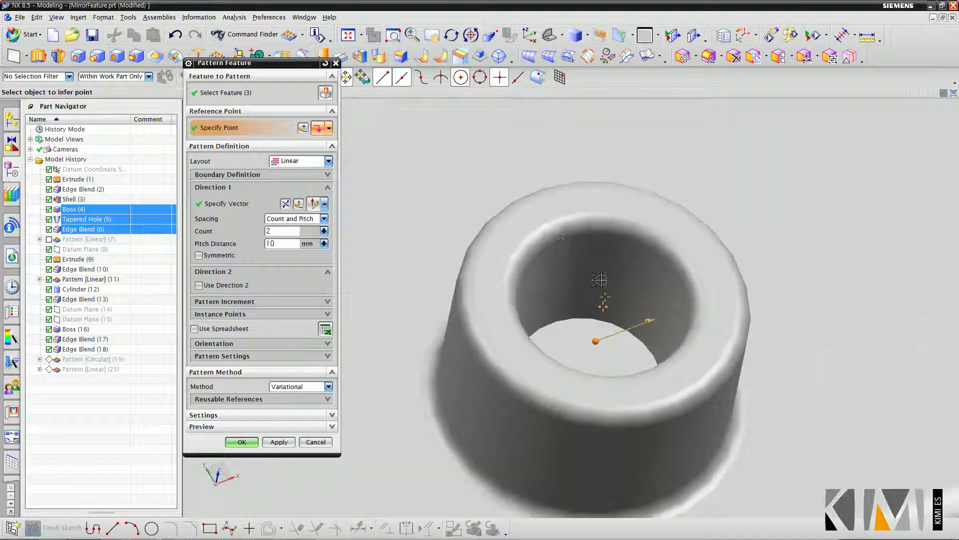
{"action": "left_click", "coordinate": [562, 241]}
{"action": "scroll", "coordinate": [578, 306], "scroll_direction": "down", "scroll_amount": 5}
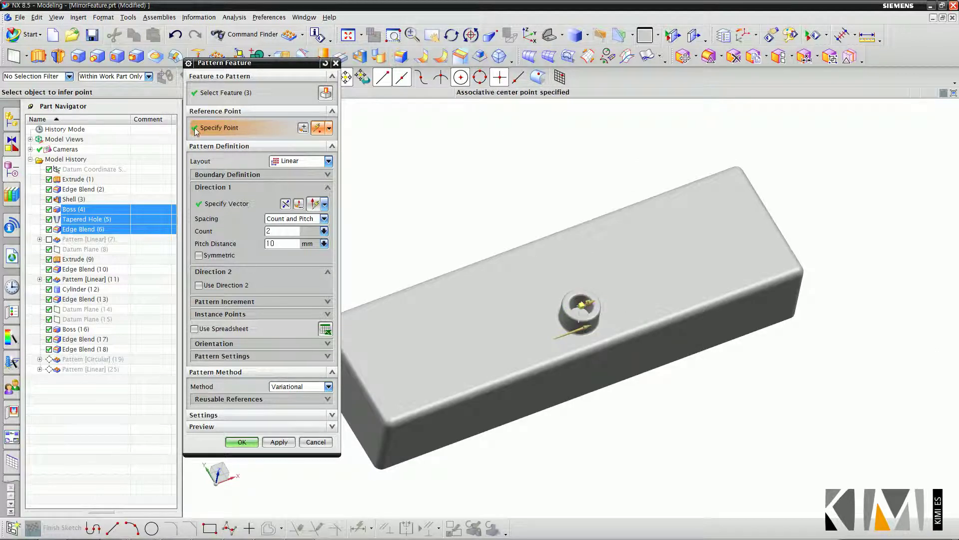
Step: Try the block's top corner as reference point with a 100 mm pitch distance, and return the point to the boss centre
{"action": "left_click", "coordinate": [389, 415]}
{"action": "left_click", "coordinate": [440, 420]}
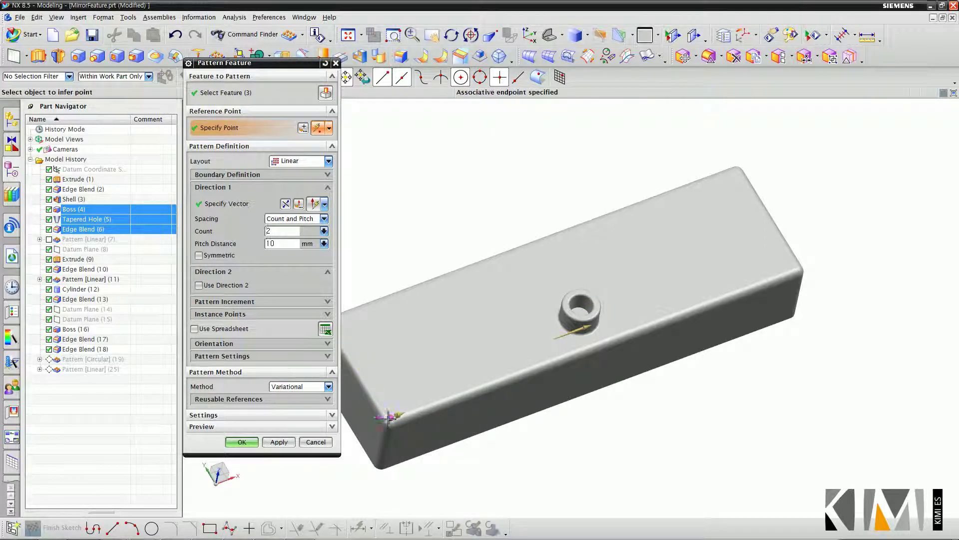
{"action": "left_click_drag", "start_coordinate": [398, 414], "coordinate": [488, 458]}
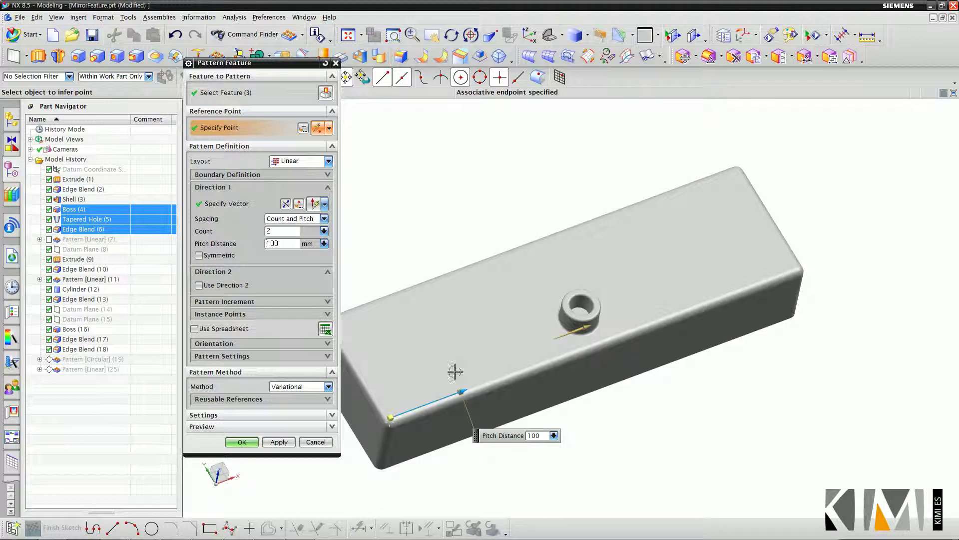
{"action": "left_click", "coordinate": [583, 291]}
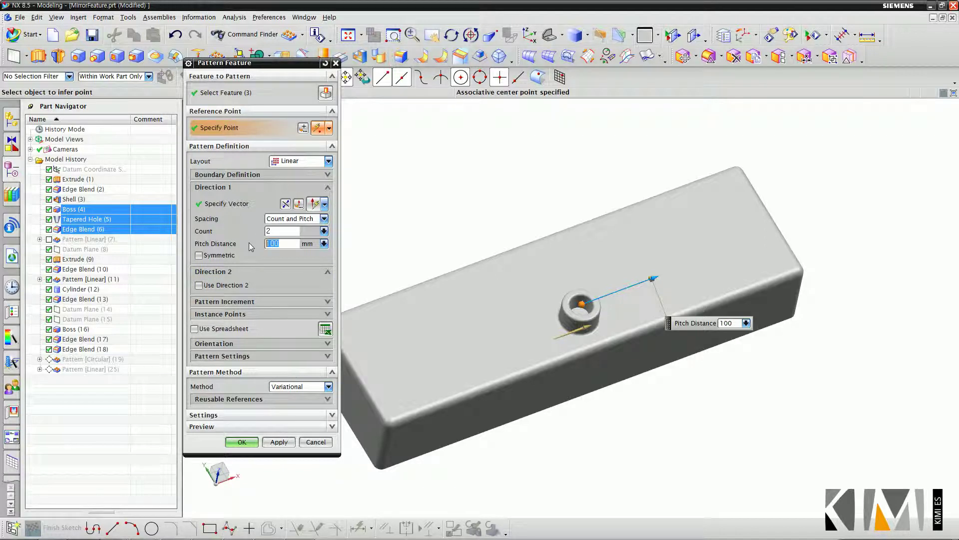
Step: Create the linear pattern of the boss features with a count of 4 and a pitch distance of 70 mm
{"action": "type", "text": "60"}
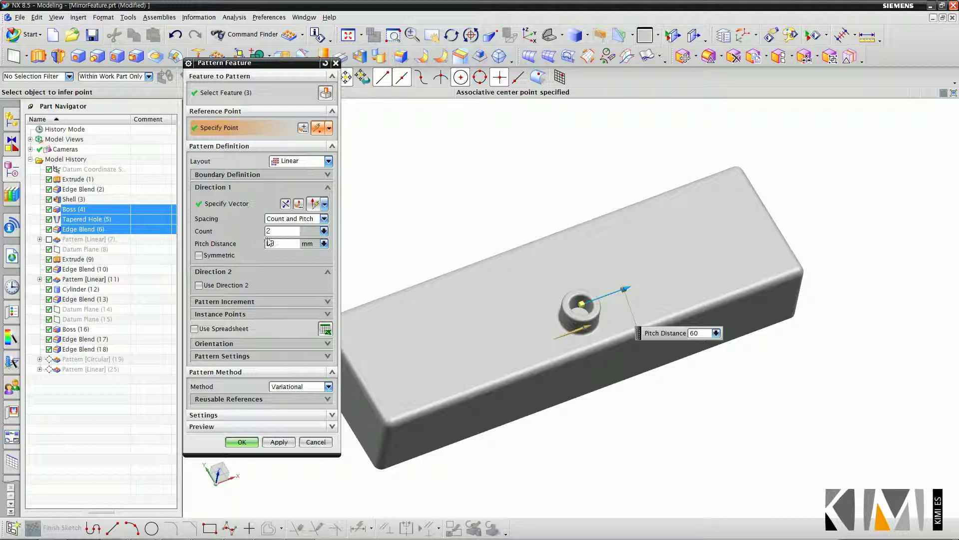
{"action": "key", "text": "shift+Tab"}
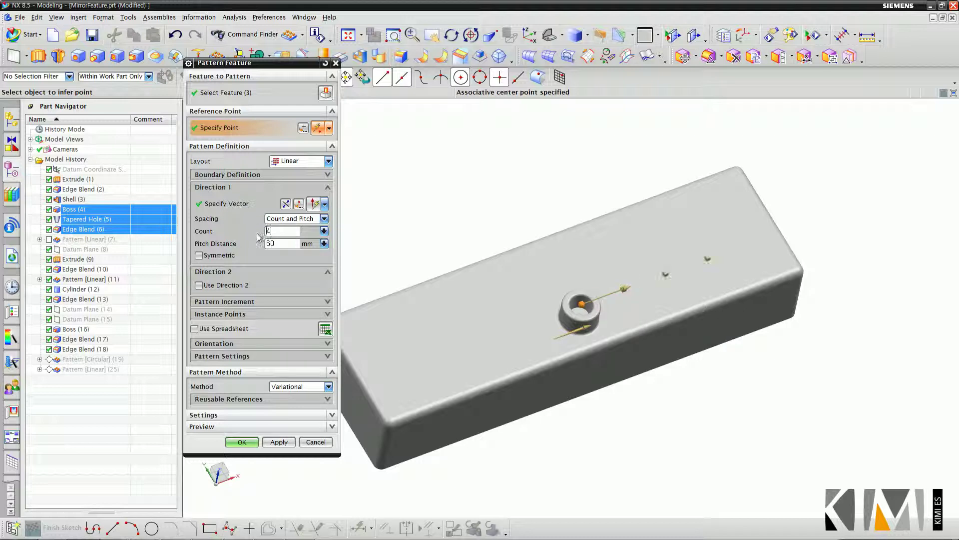
{"action": "double_click", "coordinate": [280, 244]}
{"action": "type", "text": "70"}
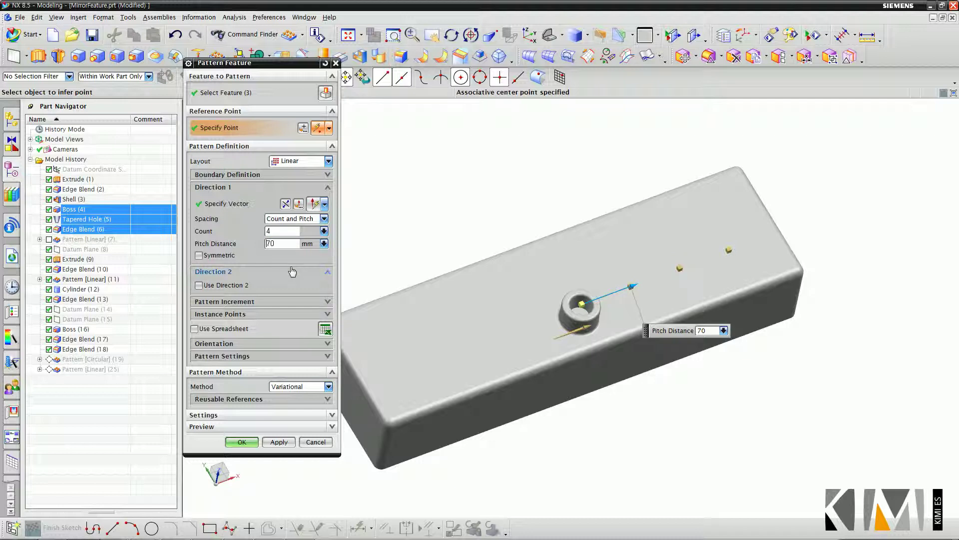
{"action": "left_click", "coordinate": [279, 442]}
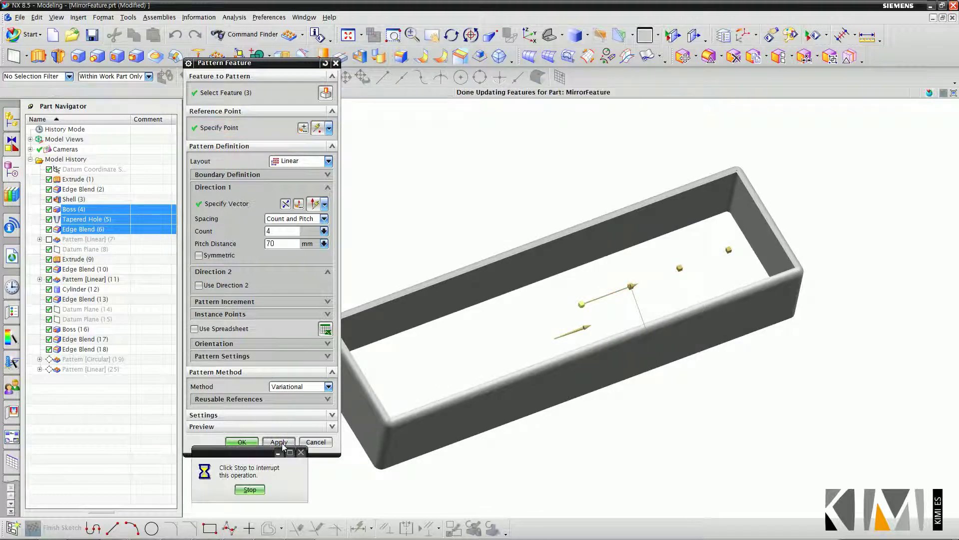
{"action": "left_click", "coordinate": [315, 441]}
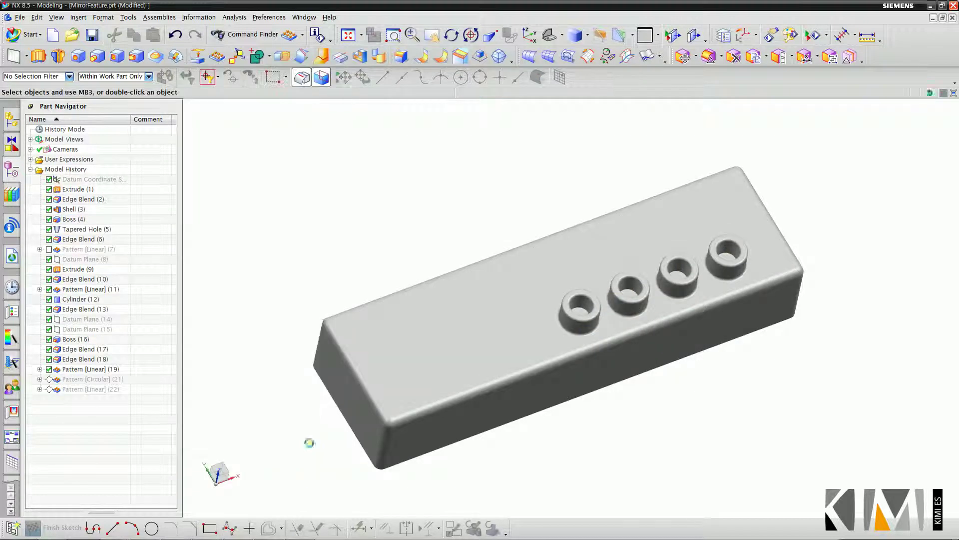
Step: Edit the new linear boss pattern to make its first direction symmetric
{"action": "double_click", "coordinate": [80, 369]}
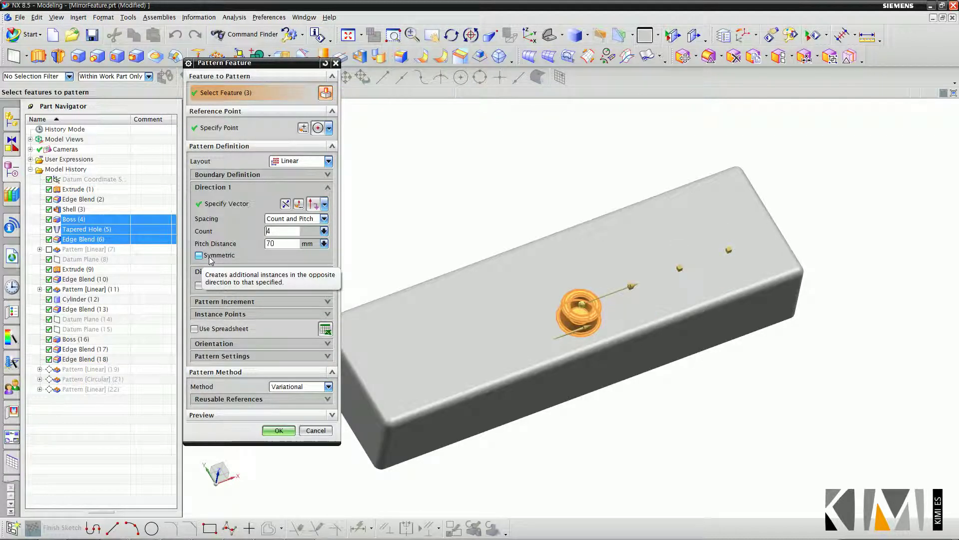
{"action": "left_click", "coordinate": [210, 257]}
{"action": "left_click", "coordinate": [288, 431]}
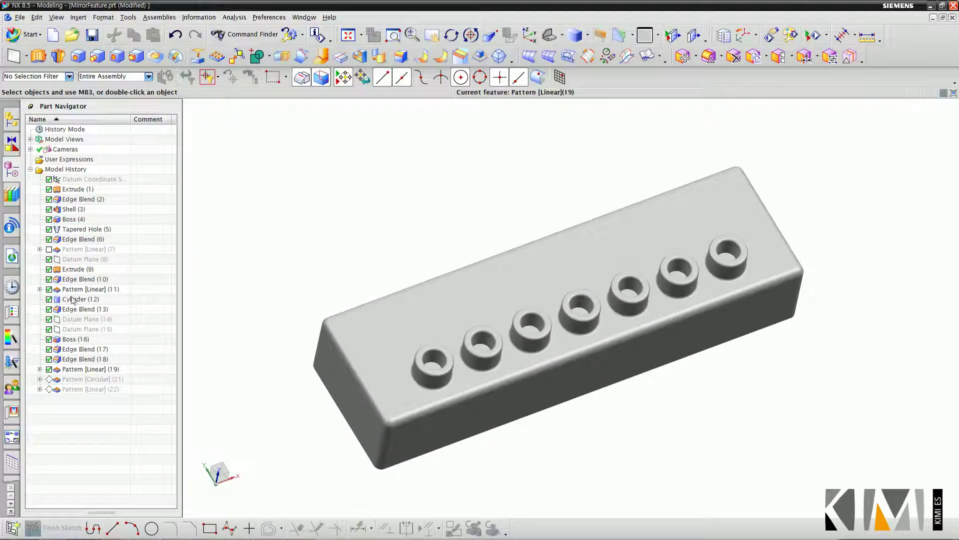
Step: Reopen the linear boss pattern for editing and set Count and Span spacing with a span distance of 250 mm
{"action": "double_click", "coordinate": [76, 370]}
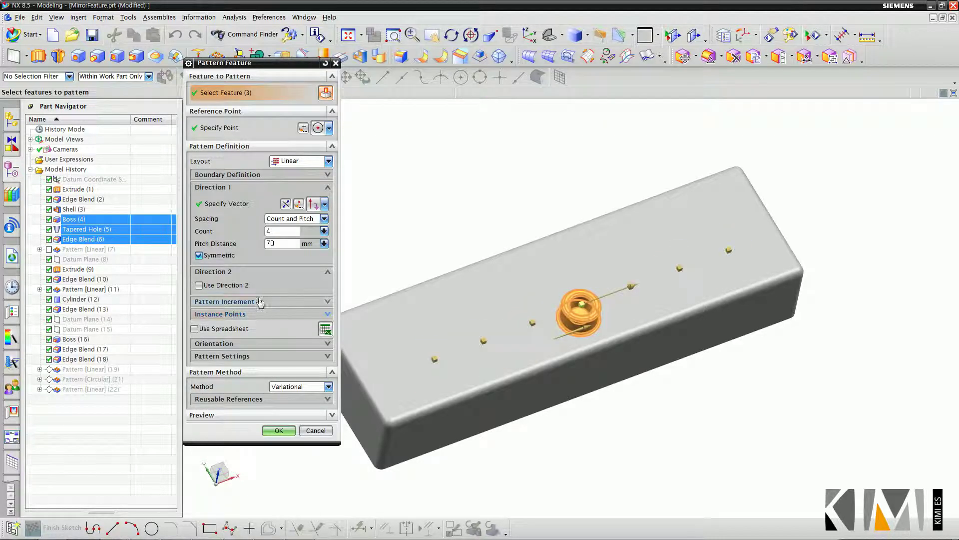
{"action": "left_click", "coordinate": [301, 220]}
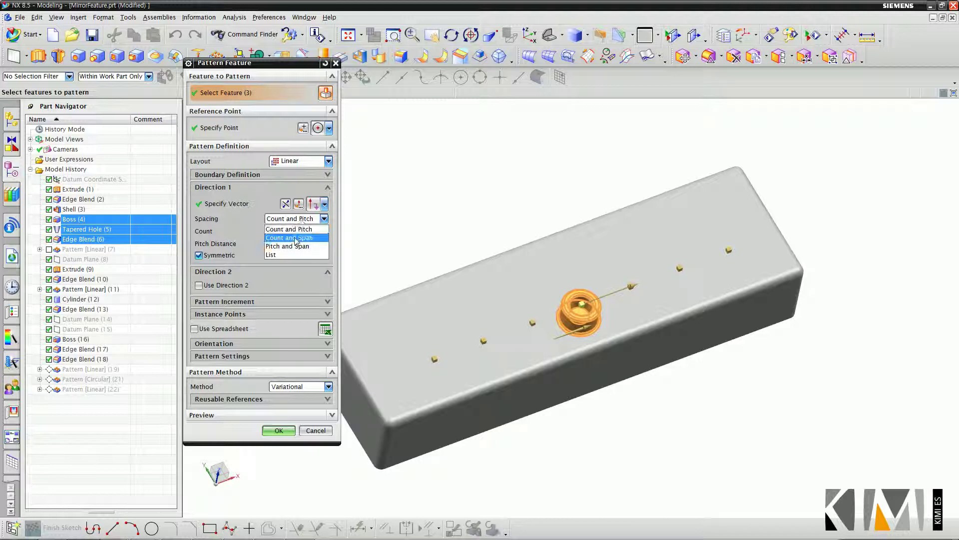
{"action": "left_click", "coordinate": [297, 238]}
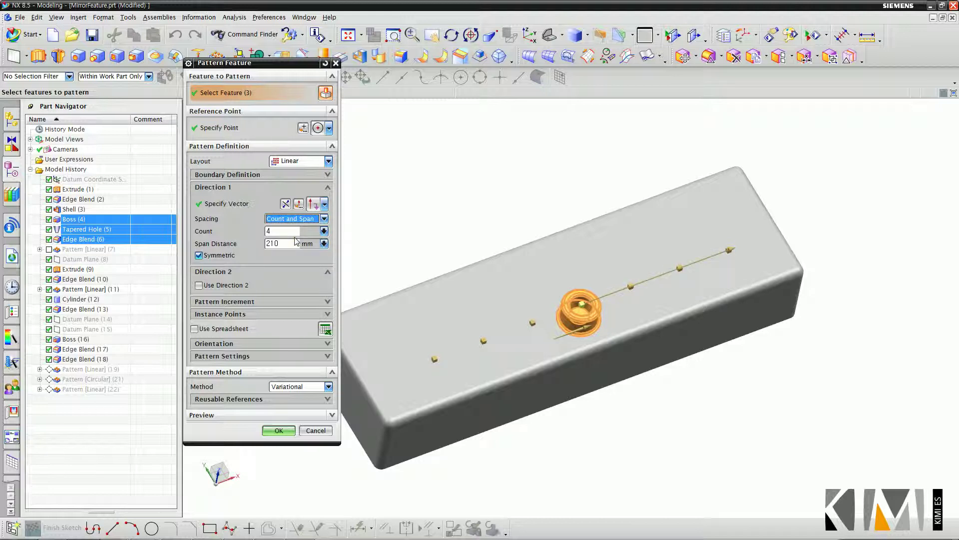
{"action": "left_click", "coordinate": [293, 240]}
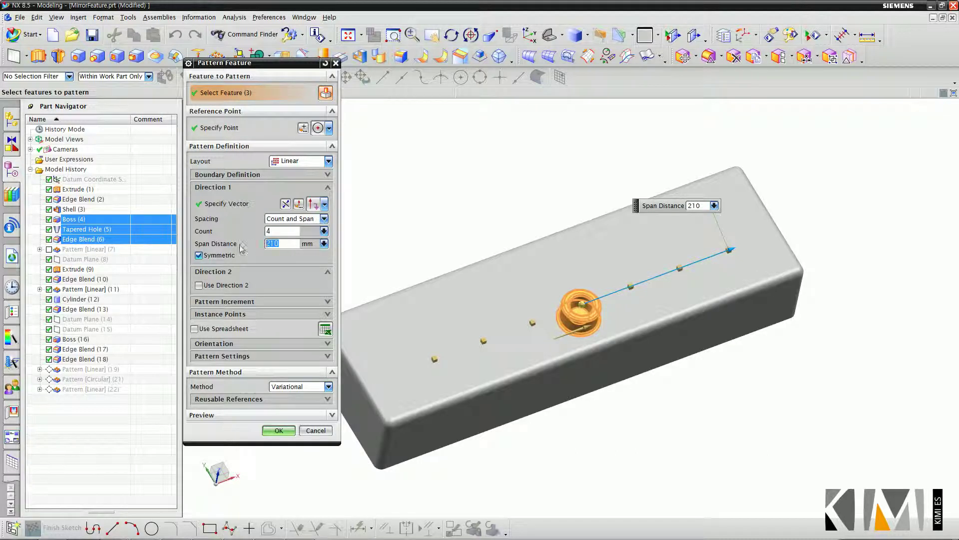
{"action": "type", "text": "4"}
{"action": "key", "text": "Return"}
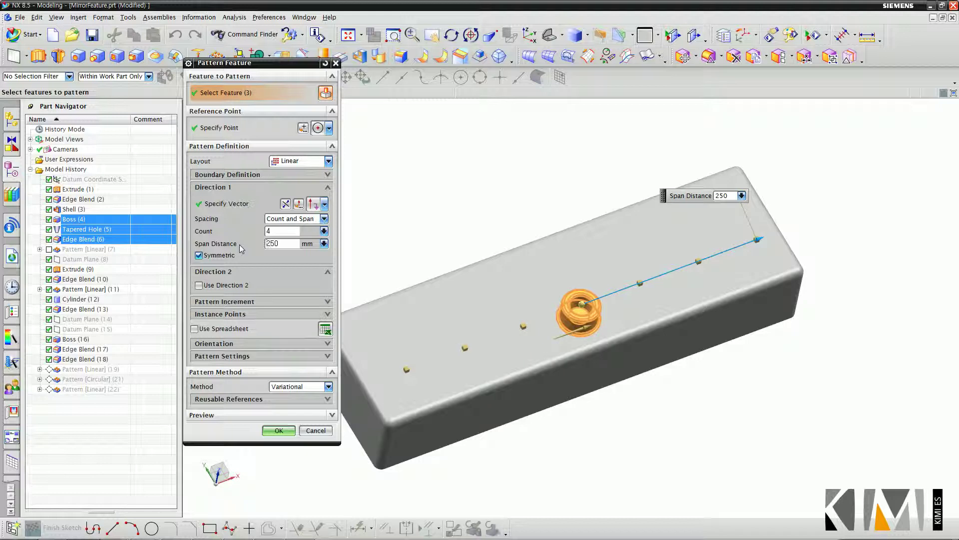
Step: Switch the pattern's first-direction spacing to Pitch and Span
{"action": "double_click", "coordinate": [274, 232]}
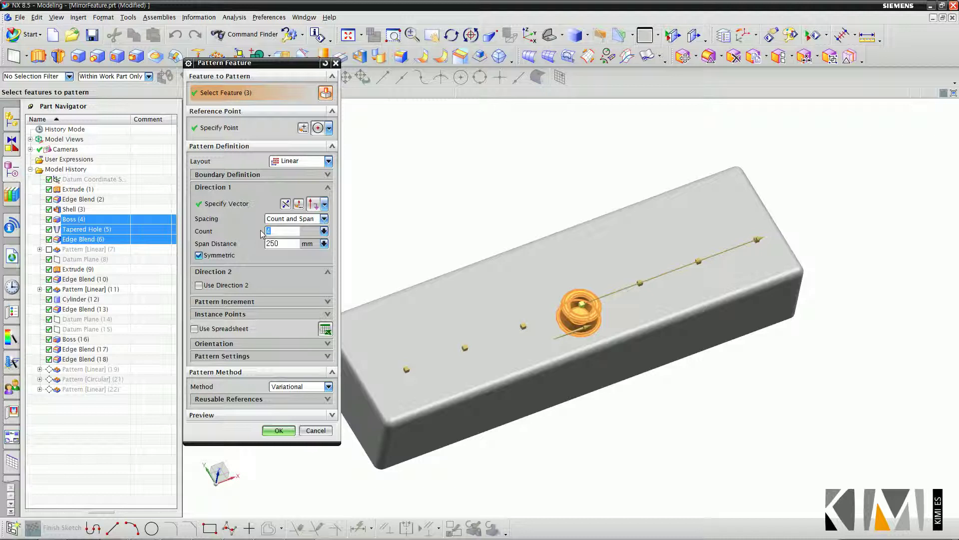
{"action": "left_click", "coordinate": [290, 220]}
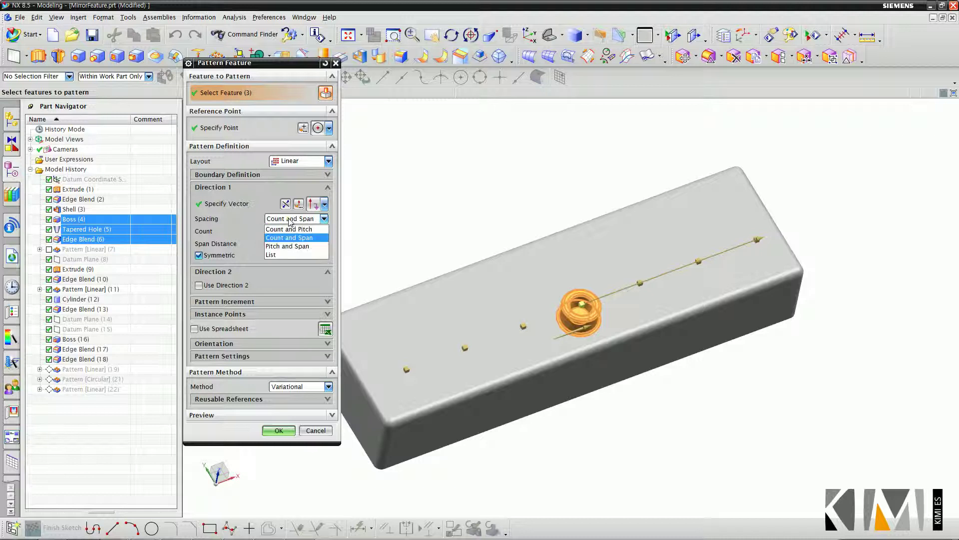
{"action": "left_click", "coordinate": [287, 246]}
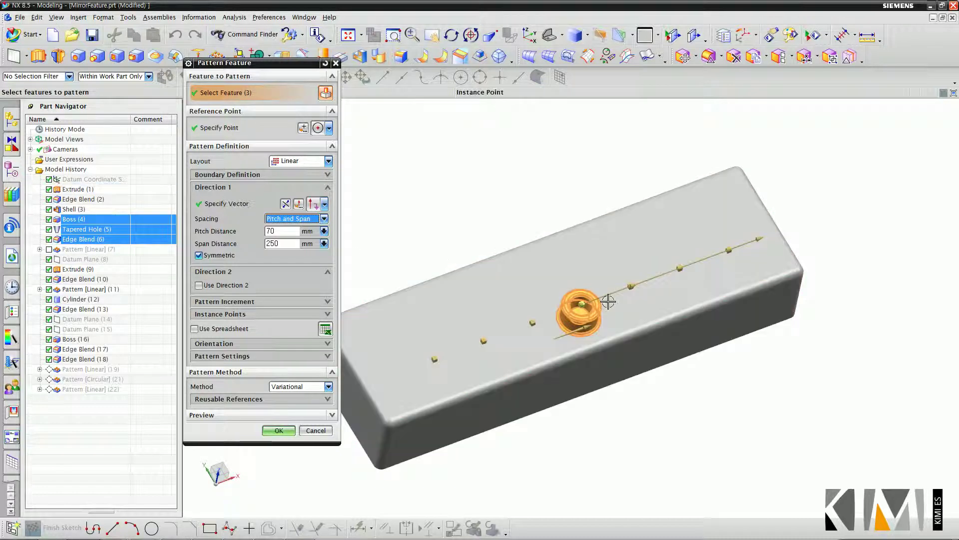
Step: Turn off the symmetric option and extend the pattern's span distance to 260 mm
{"action": "left_click", "coordinate": [199, 255]}
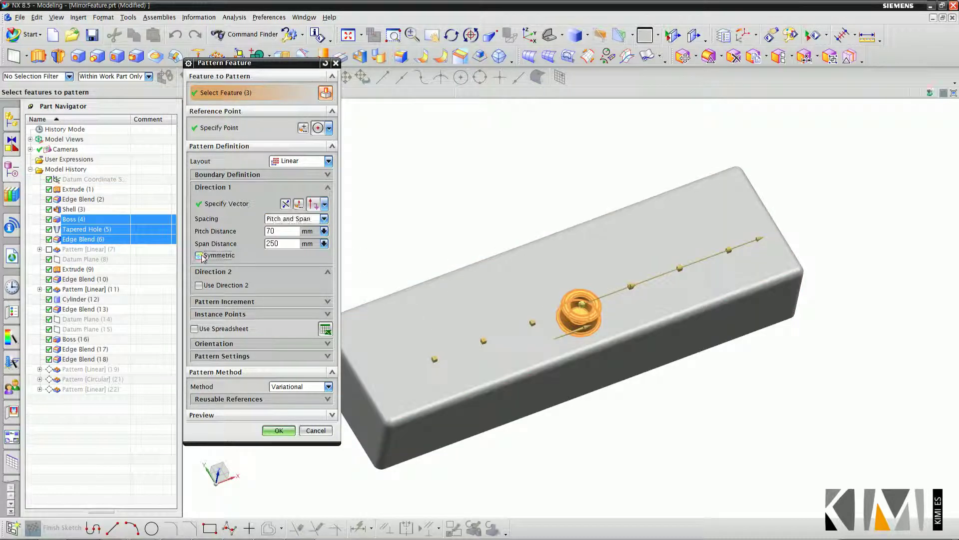
{"action": "middle_click_drag", "start_coordinate": [701, 278], "coordinate": [690, 294]}
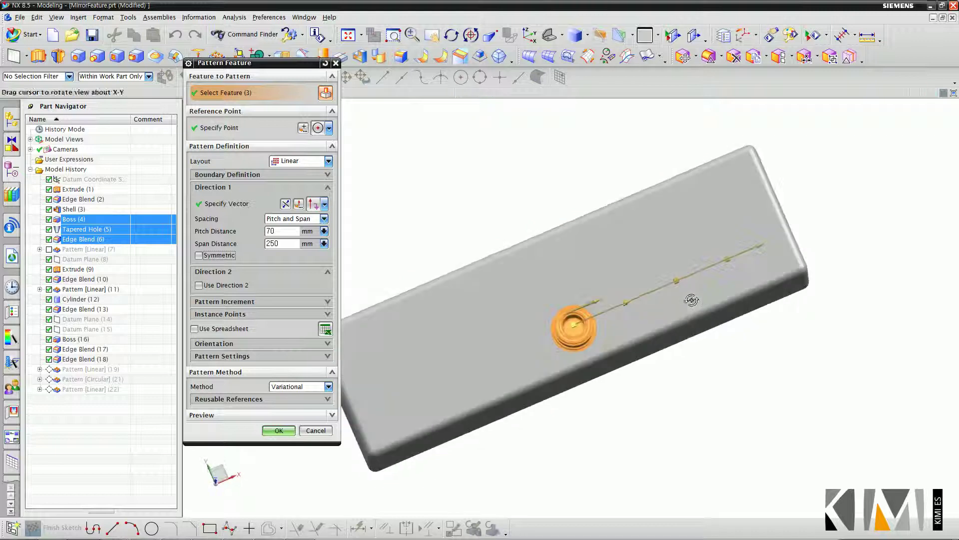
{"action": "mouse_move", "coordinate": [762, 245]}
{"action": "left_mouse_down"}
{"action": "mouse_move", "coordinate": [800, 229]}
{"action": "mouse_move", "coordinate": [766, 245]}
{"action": "left_mouse_up"}
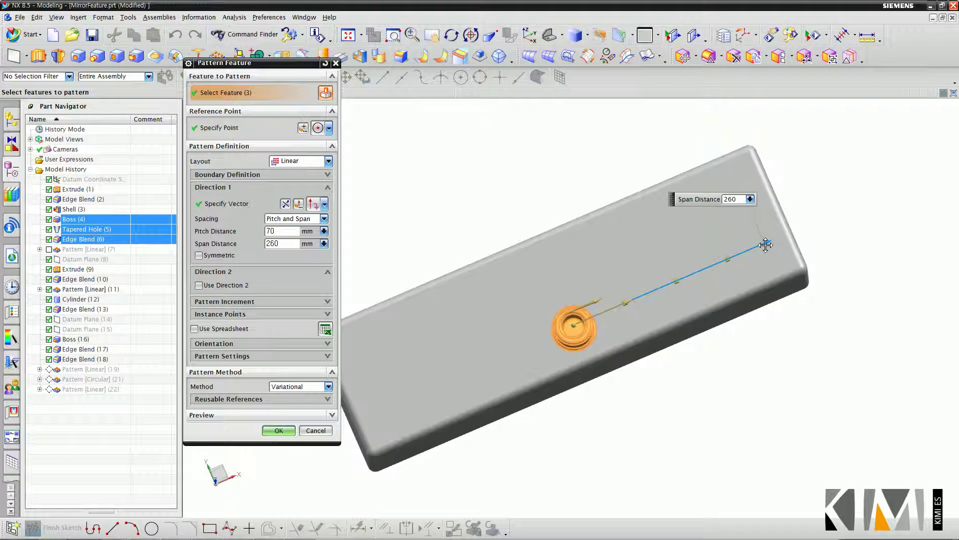
{"action": "left_click", "coordinate": [312, 221]}
{"action": "left_click", "coordinate": [312, 221]}
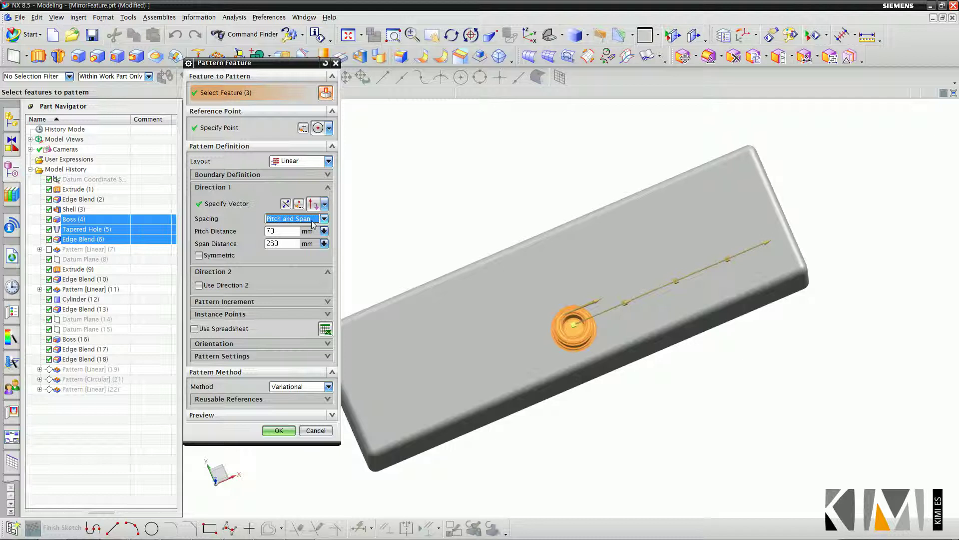
Step: Add a second direction to the linear boss pattern across the block's width, with a pitch distance of 60 mm
{"action": "left_click", "coordinate": [216, 286]}
{"action": "middle_click_drag", "start_coordinate": [392, 306], "coordinate": [525, 285]}
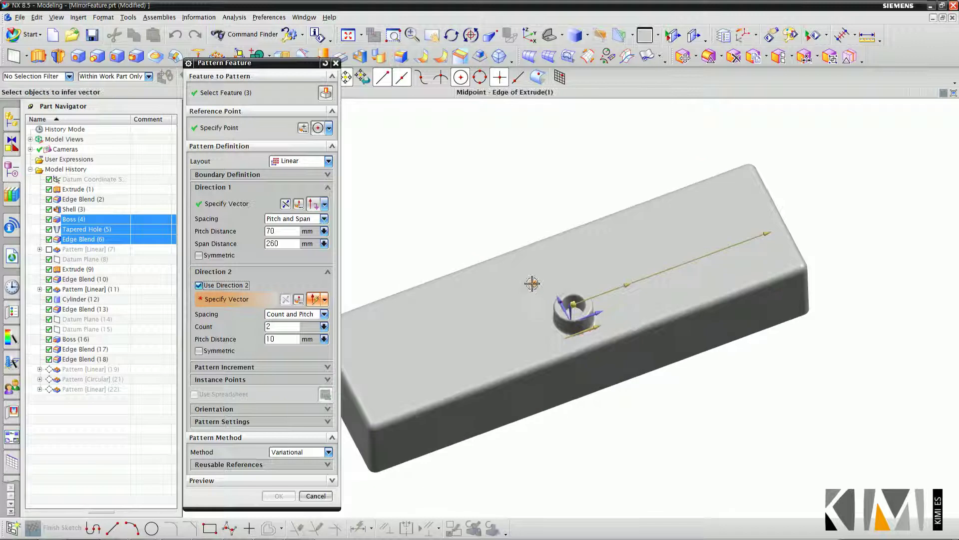
{"action": "left_click", "coordinate": [562, 298]}
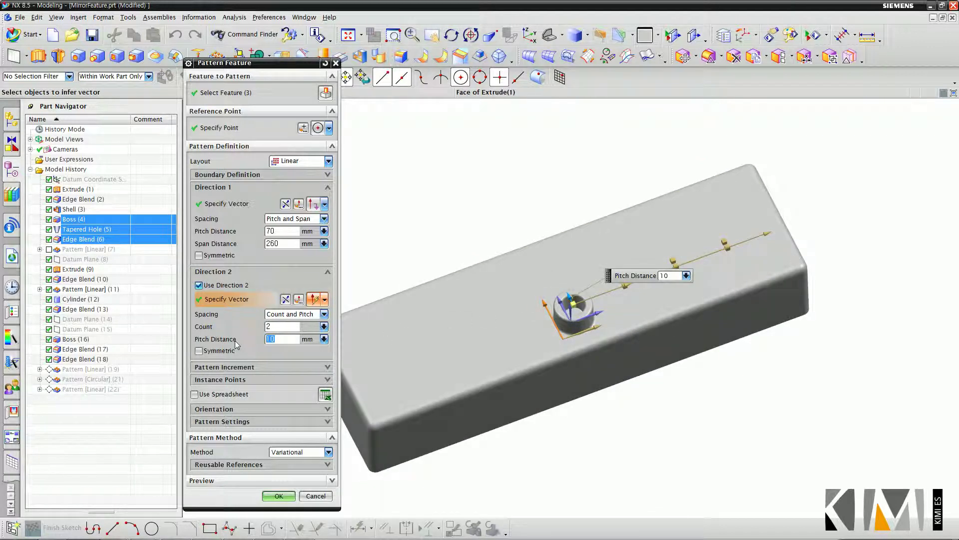
{"action": "type", "text": "60"}
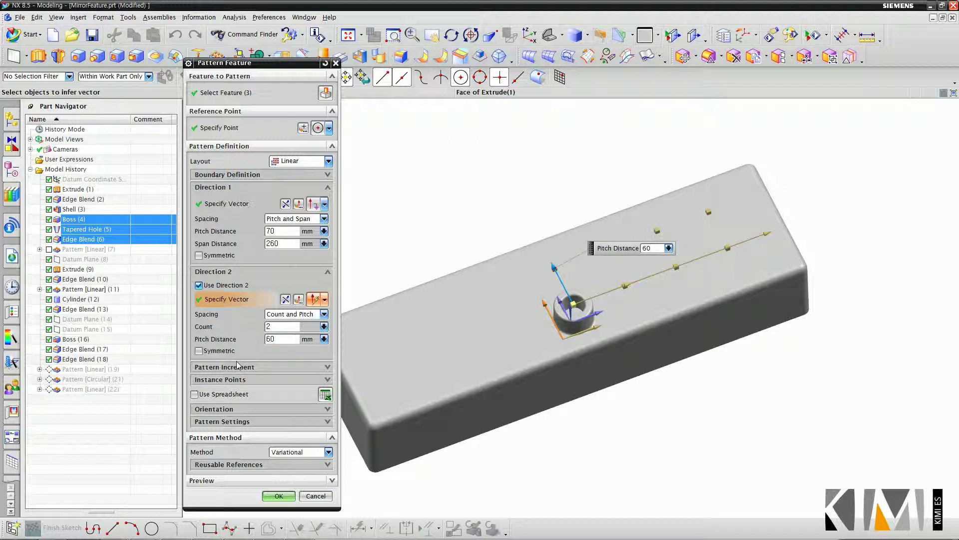
{"action": "left_click", "coordinate": [278, 496]}
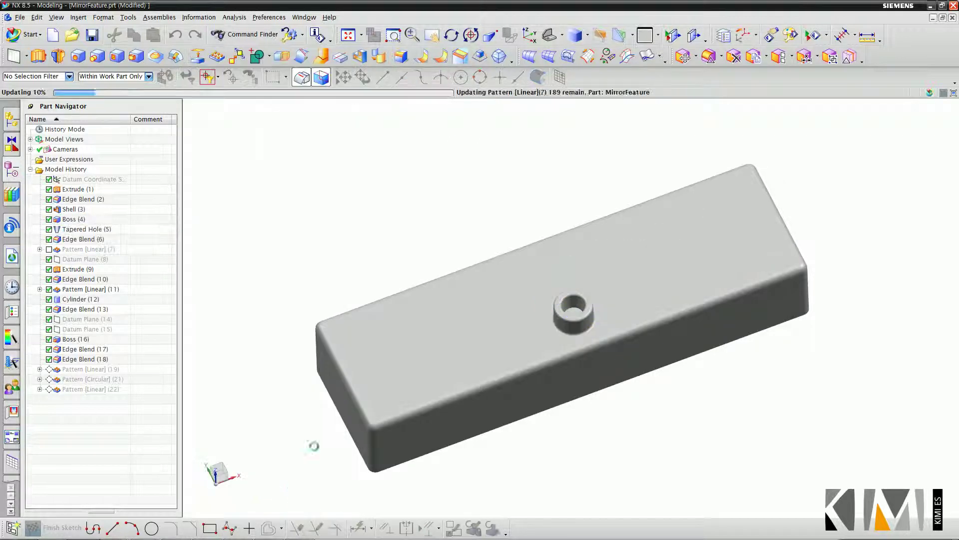
Step: Reopen the linear boss pattern for editing and set the second direction's pitch distance to 80 mm
{"action": "middle_click_drag", "start_coordinate": [336, 249], "coordinate": [312, 298]}
{"action": "double_click", "coordinate": [86, 368]}
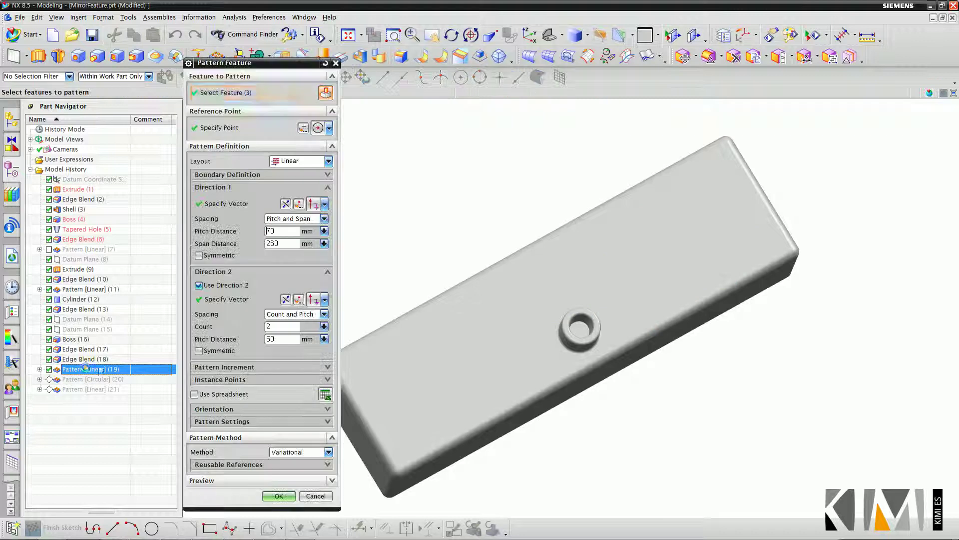
{"action": "key", "text": "Tab"}
{"action": "type", "text": "8"}
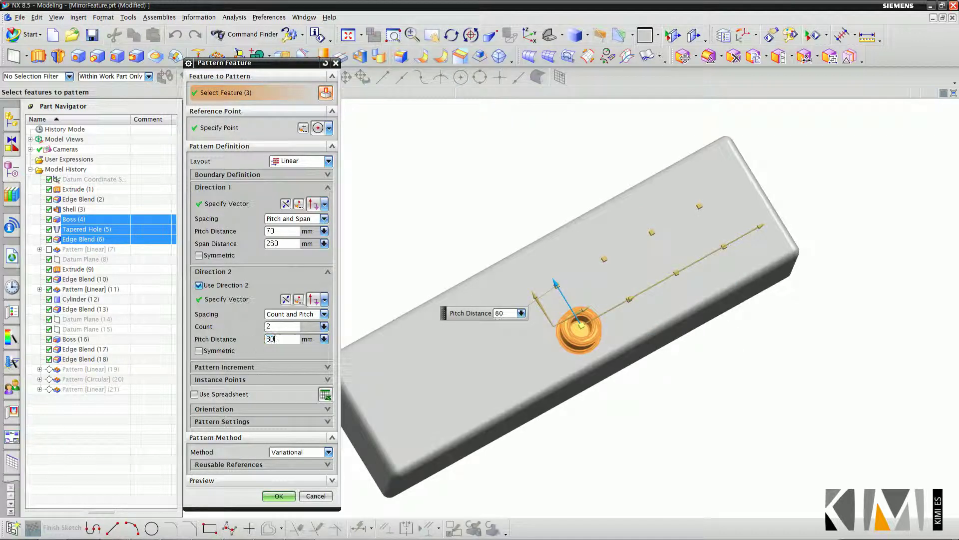
{"action": "type", "text": "0"}
{"action": "left_click", "coordinate": [279, 495]}
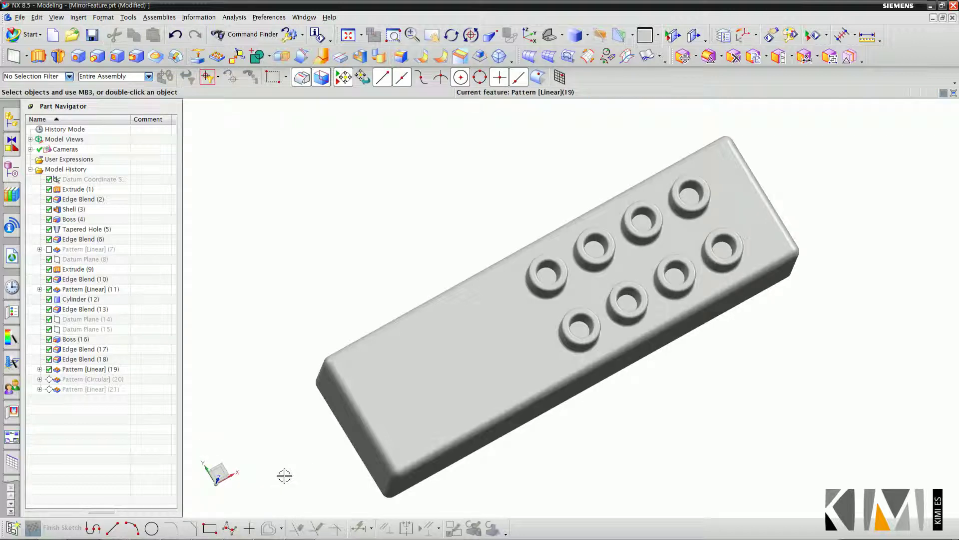
{"action": "middle_click_drag", "start_coordinate": [385, 283], "coordinate": [384, 284]}
{"action": "middle_click_drag", "start_coordinate": [371, 288], "coordinate": [384, 261]}
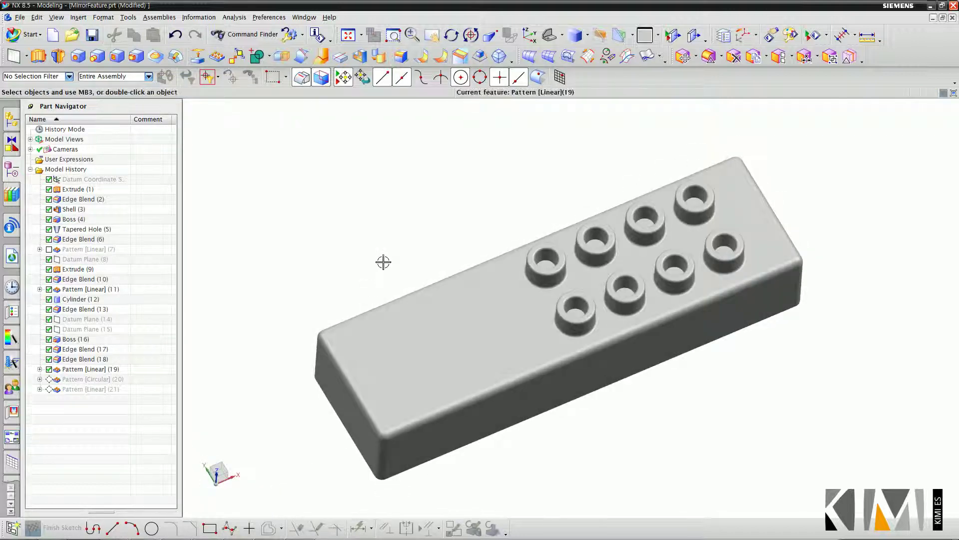